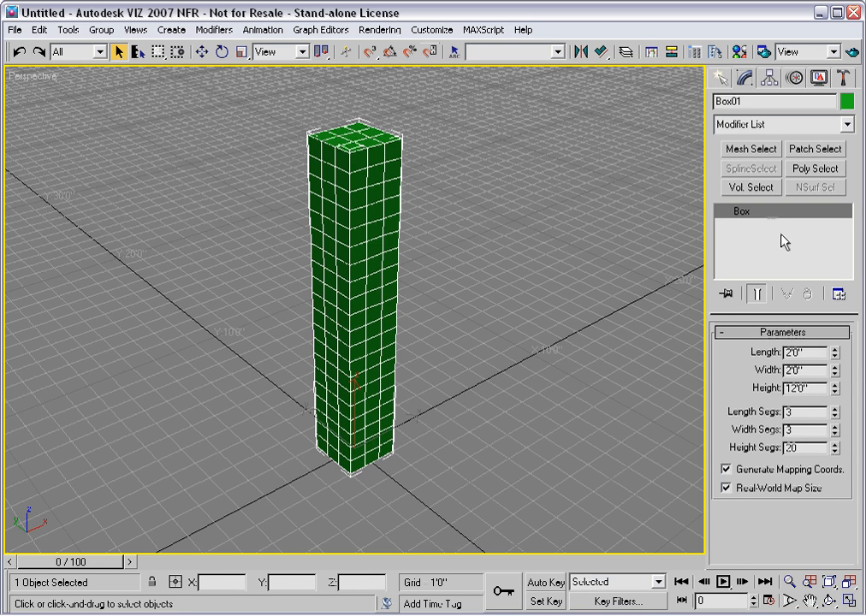
Add a Mesh Select modifier to the box and select the vertices in its upper half
left_click(762, 151)
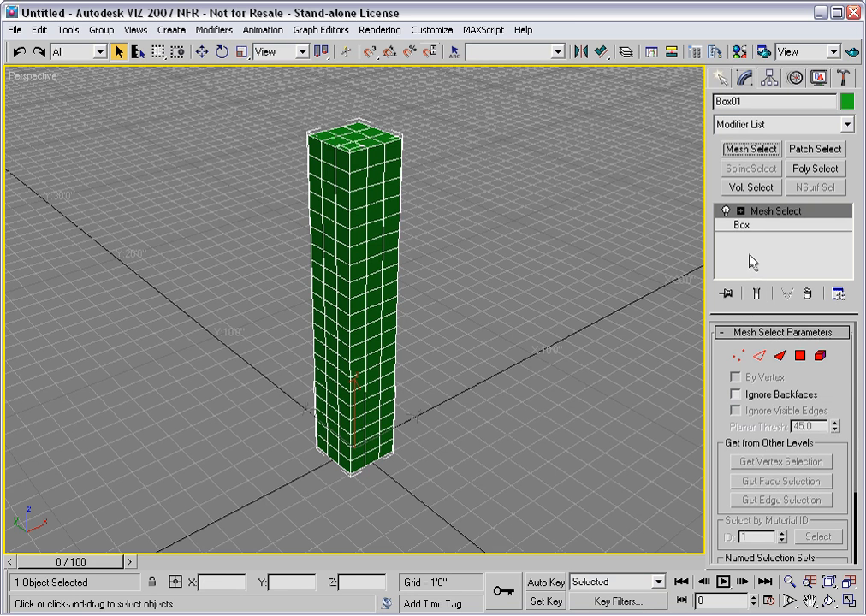
left_click(738, 356)
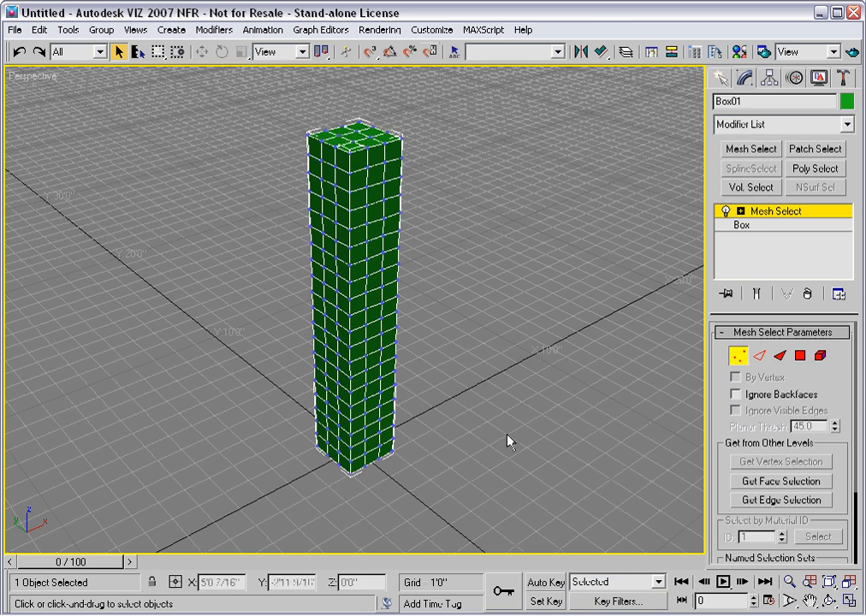
middle_click_drag(540, 437, 476, 402, "alt")
left_click_drag(254, 95, 453, 312)
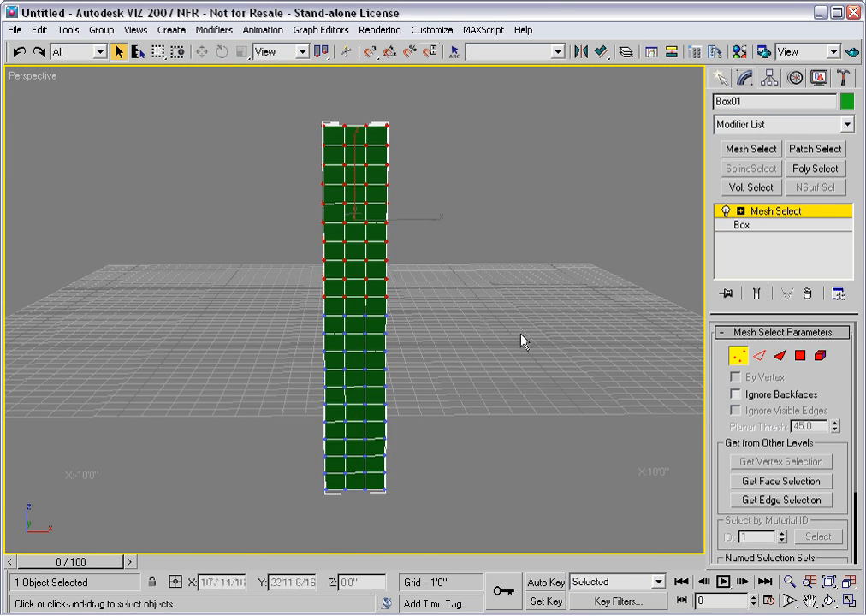
middle_click_drag(487, 269, 560, 298, "alt")
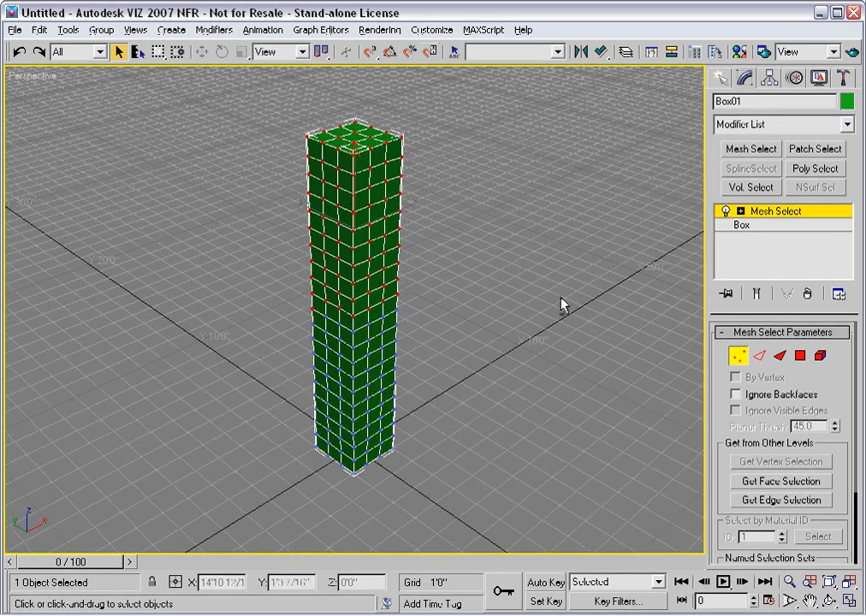
Apply a Twist modifier to the selected upper vertices with an angle of 92 about the Z axis
left_click(847, 124)
left_click_drag(856, 171, 845, 392)
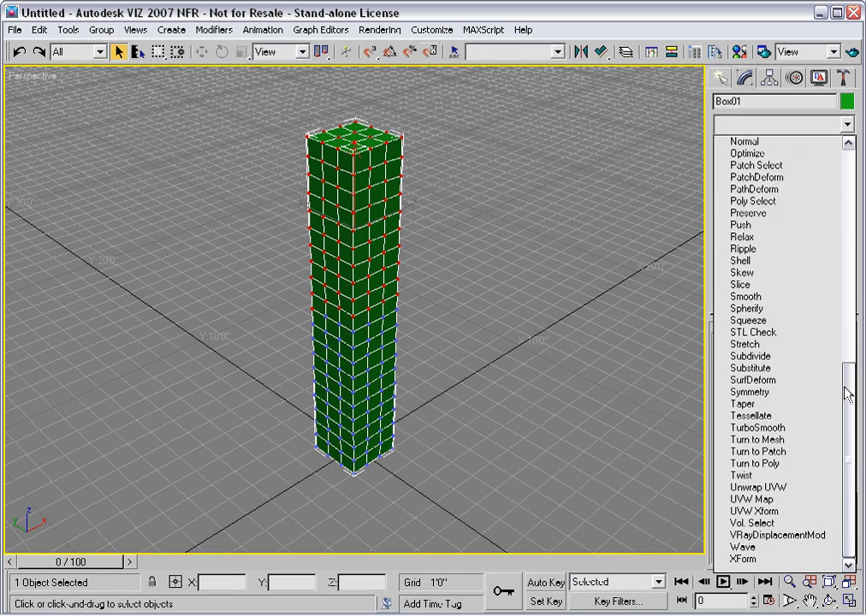
left_click(741, 476)
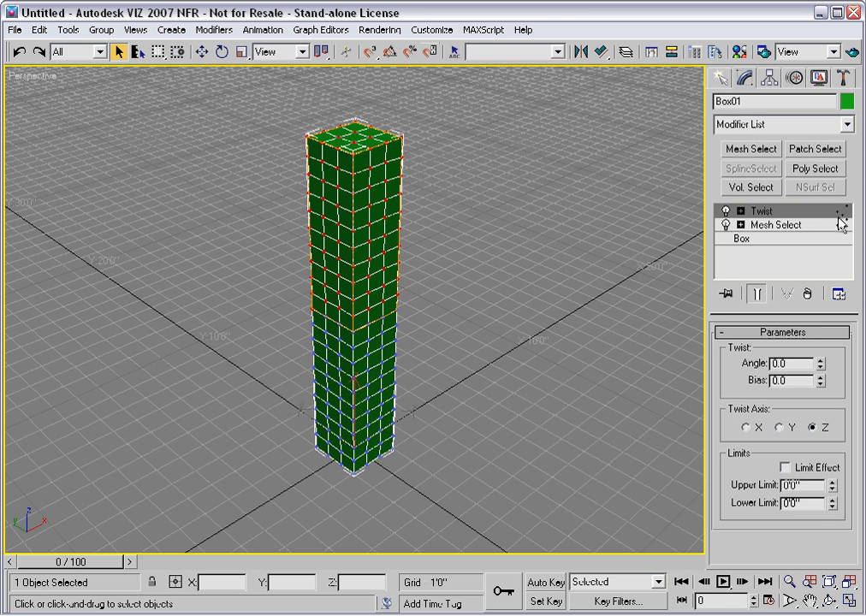
left_click_drag(820, 363, 802, 207)
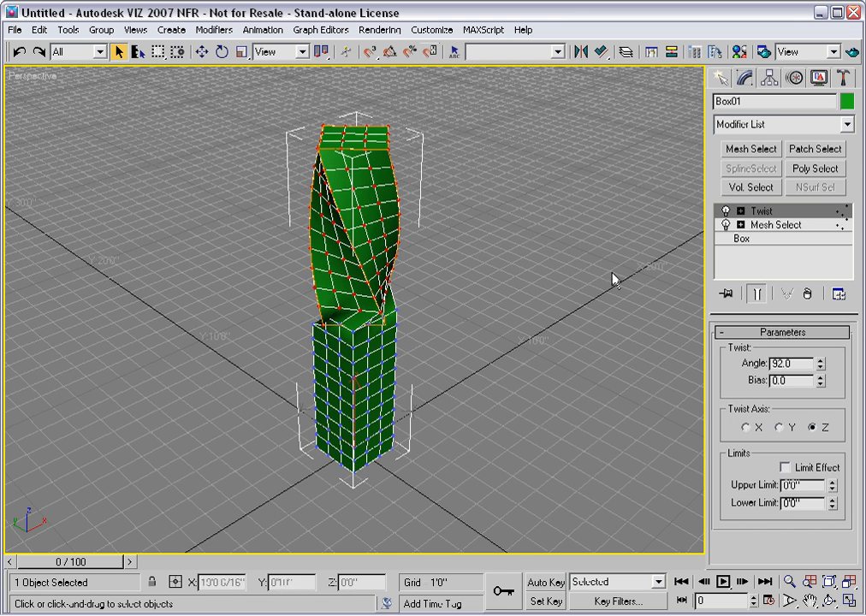
Lower the Twist modifier's center along Z to about 6'5"
left_click(742, 210)
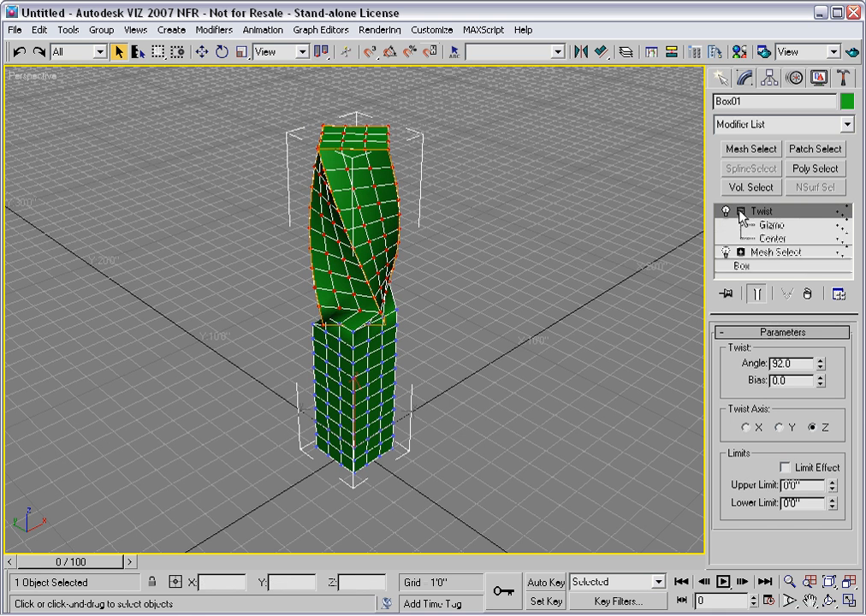
left_click(768, 240)
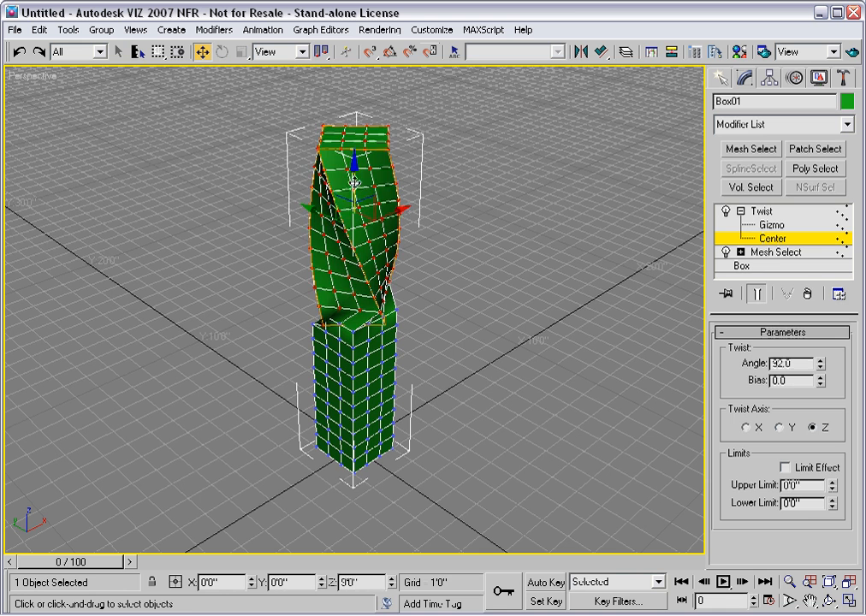
left_click_drag(359, 200, 348, 264)
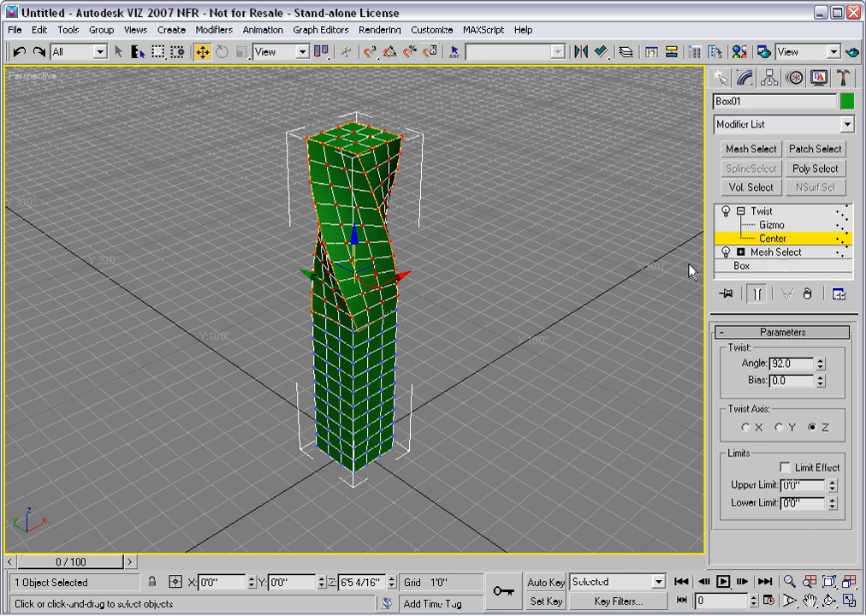
left_click(759, 211)
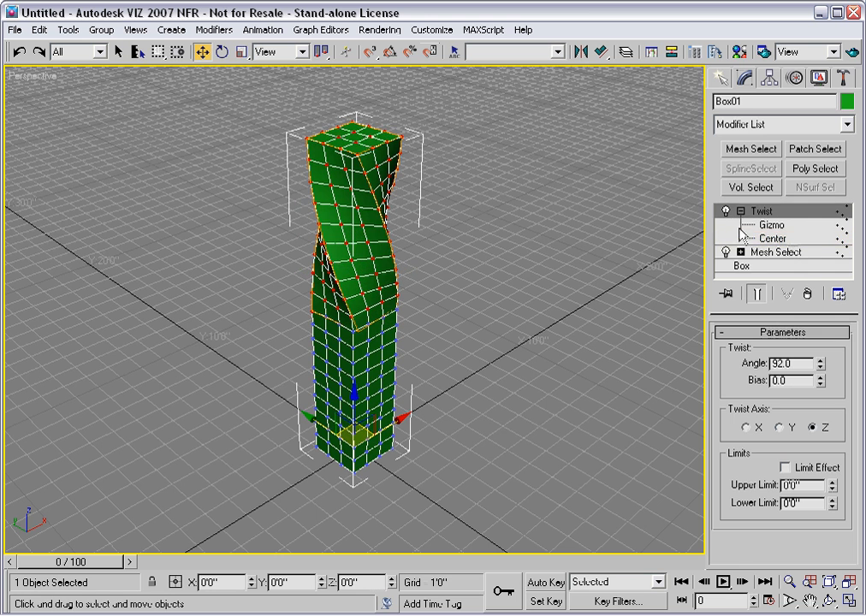
left_click(740, 211)
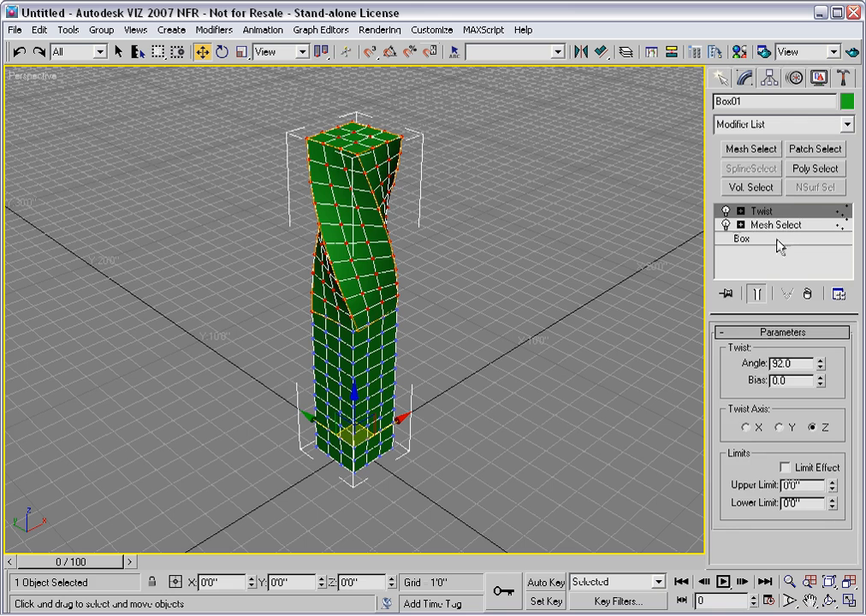
Try a Bend modifier with an angle of 98 on the twisted upper vertices, and remove it from the stack
left_click(847, 124)
left_click(742, 291)
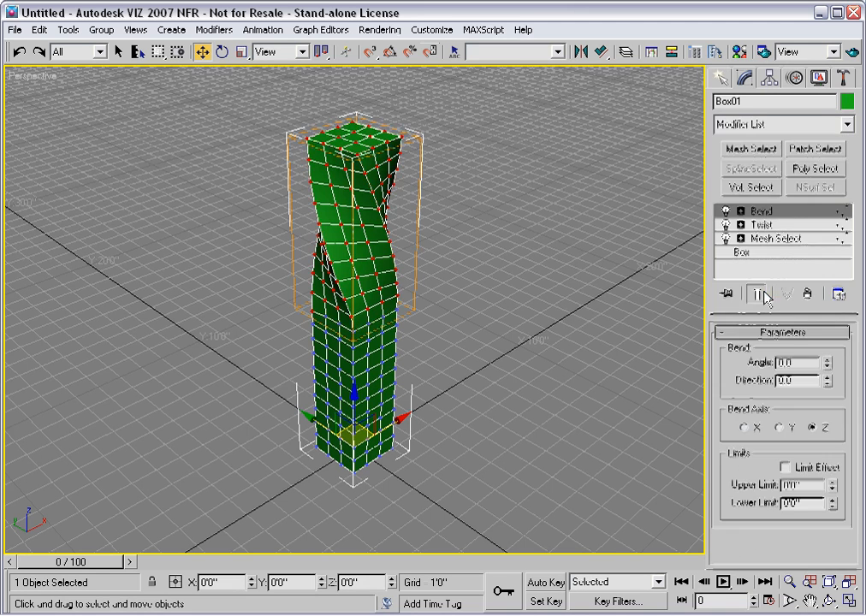
left_click_drag(829, 366, 806, 196)
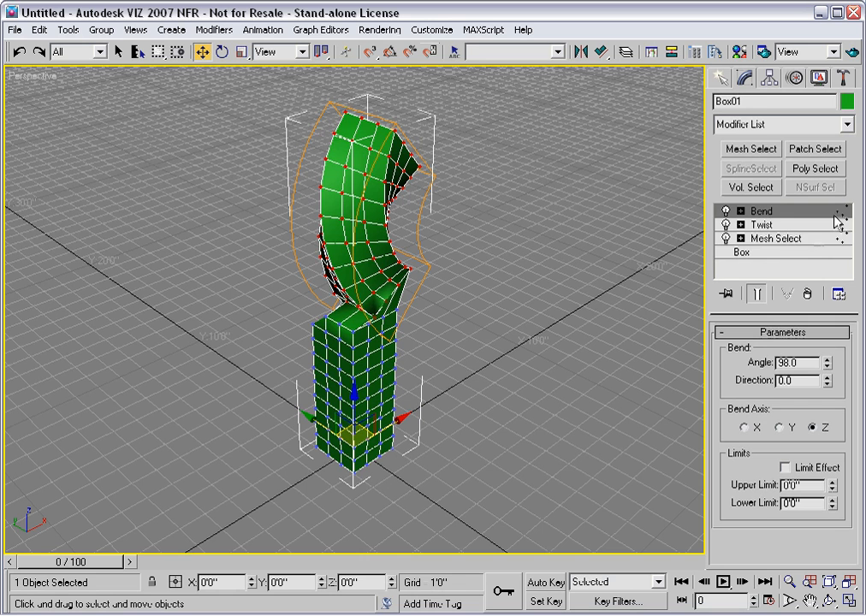
left_click(808, 296)
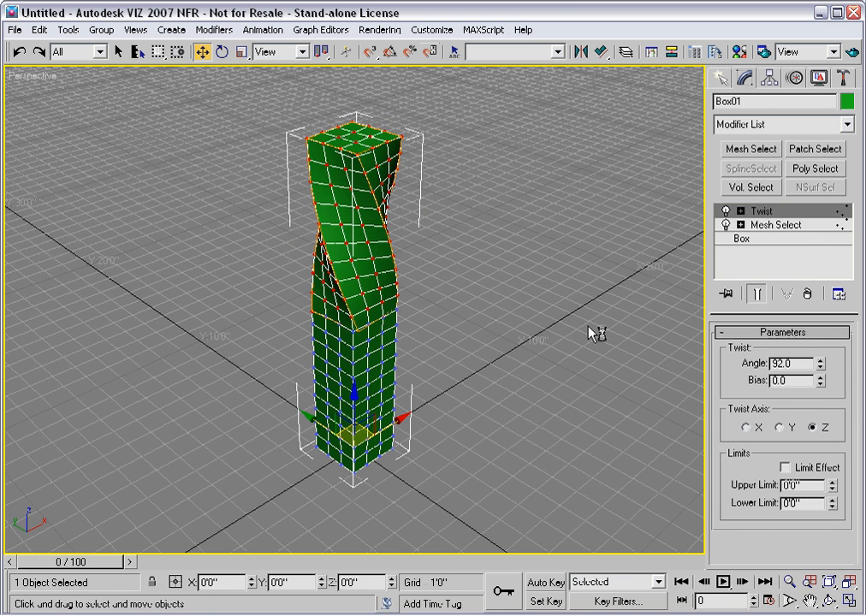
Add a Turn to Mesh modifier above Twist with the selection level set to Object and subobject selections set to Clear
left_click(848, 126)
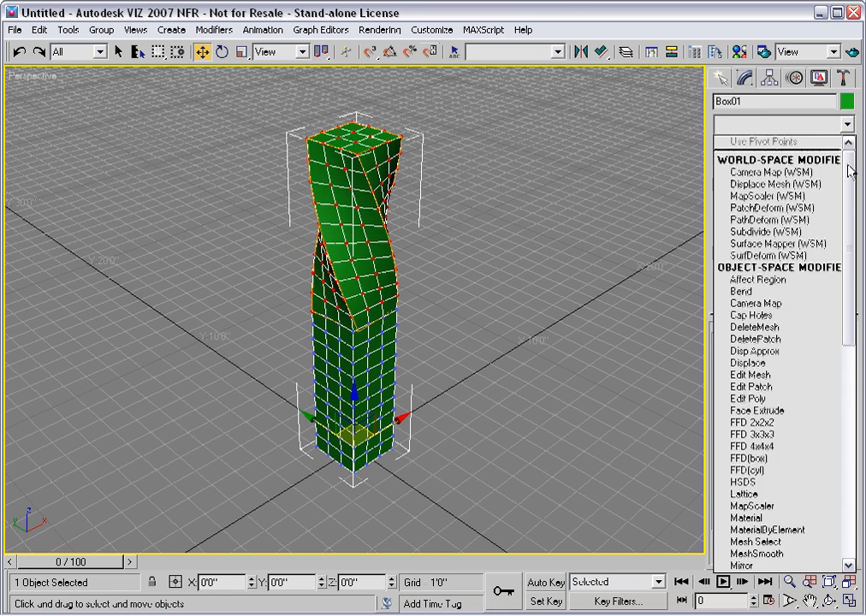
left_click_drag(850, 171, 851, 396)
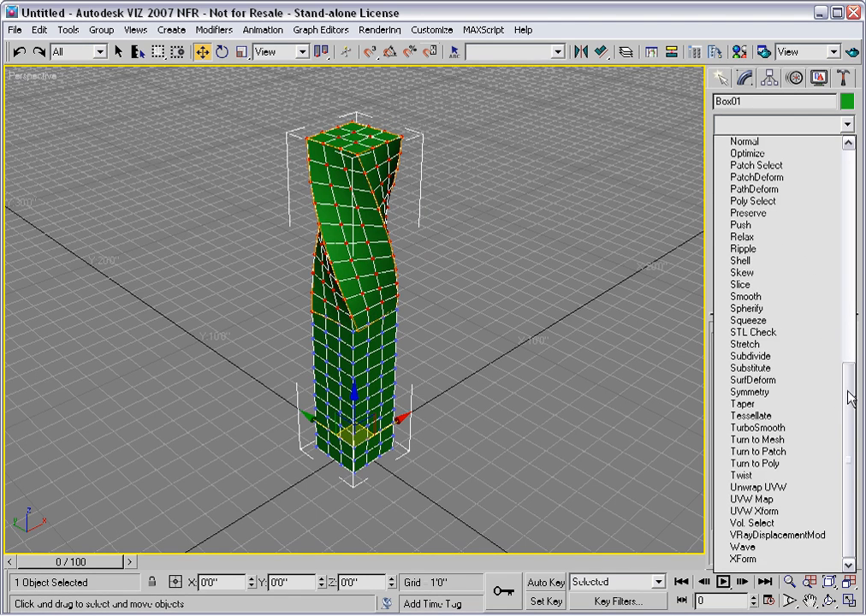
left_click(788, 441)
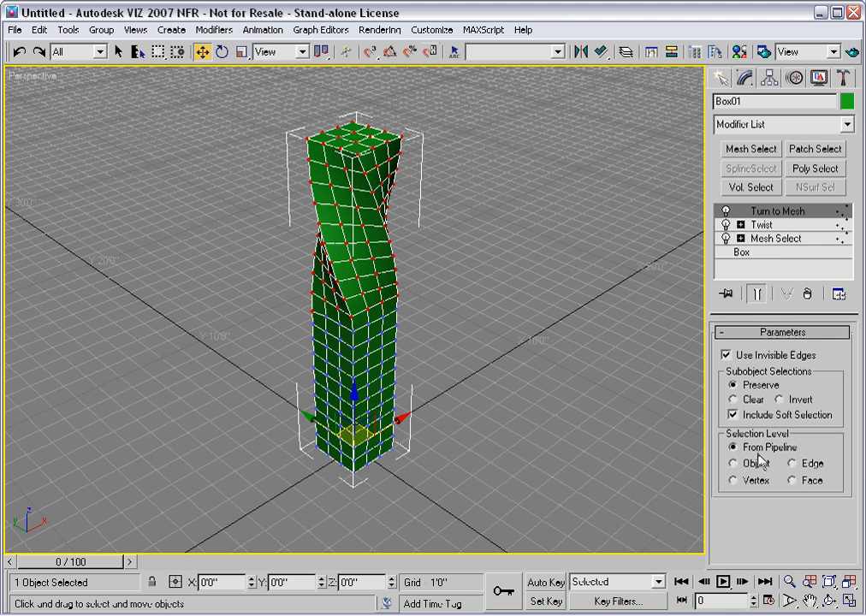
left_click(733, 463)
left_click(735, 400)
Try bending the whole column with an angle of 76.5, and delete both the Bend and Turn to Mesh modifiers
left_click(846, 124)
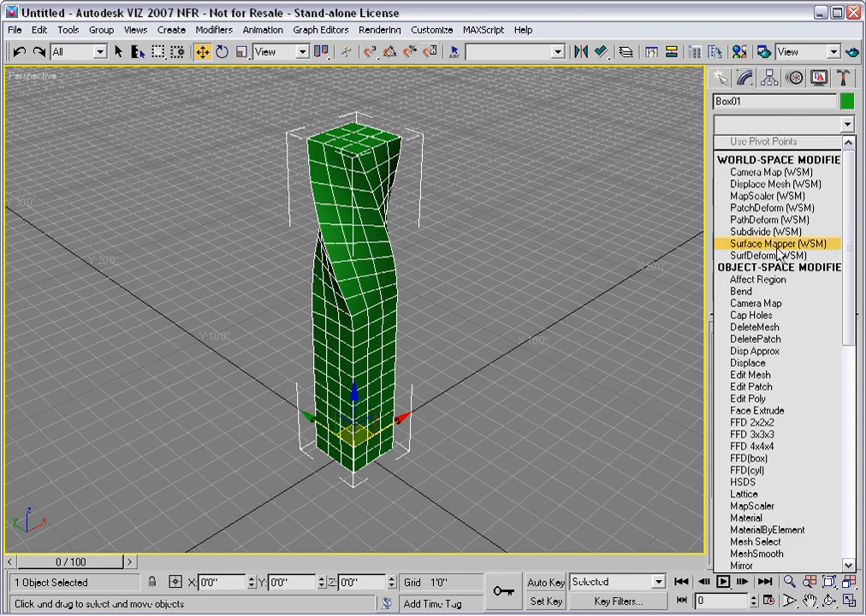
left_click(753, 291)
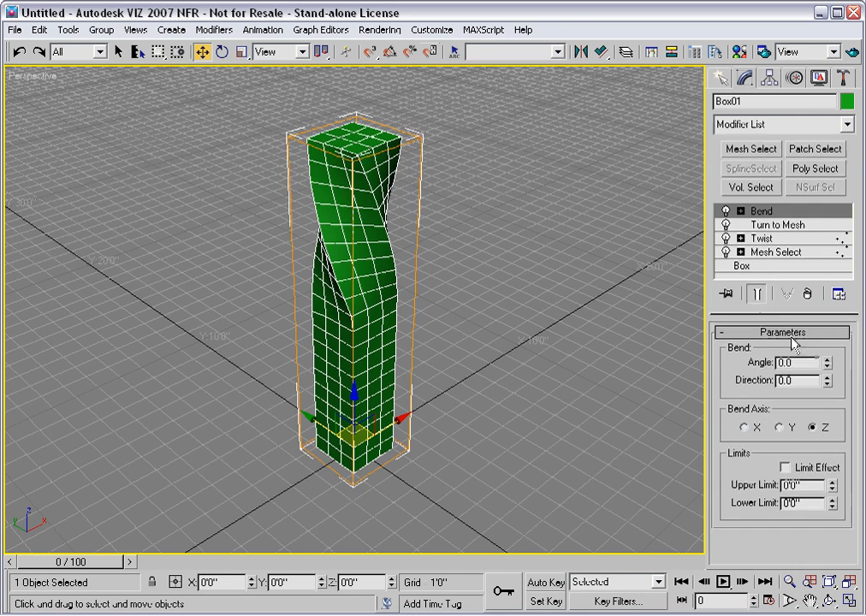
left_click_drag(825, 363, 822, 234)
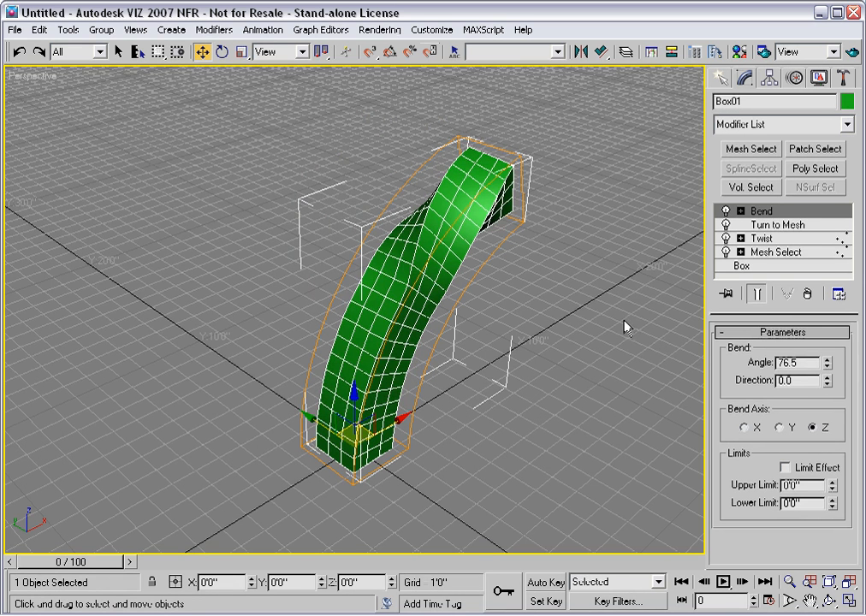
left_click(808, 294)
left_click(808, 293)
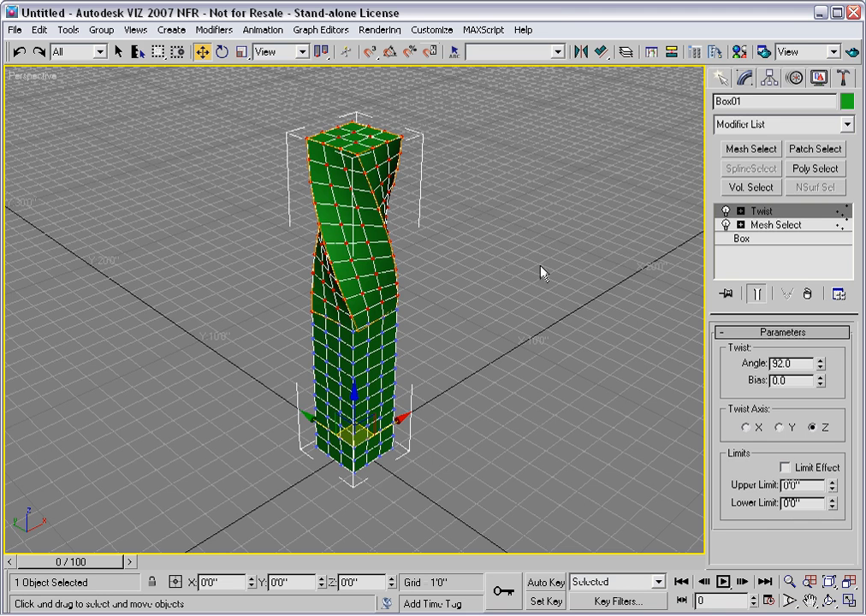
Add an empty Mesh Select modifier above Twist and bend the whole column with an angle of about 66
left_click(753, 150)
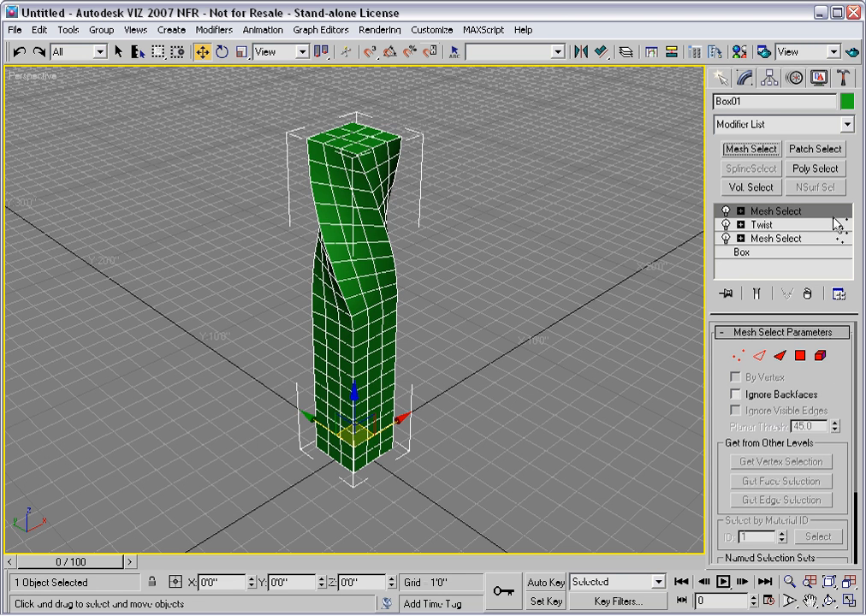
left_click(848, 125)
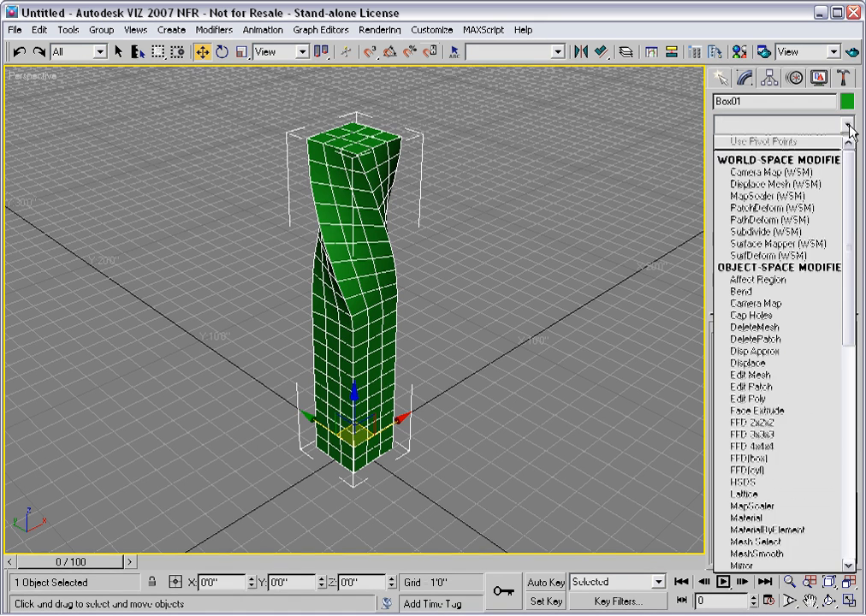
left_click(769, 292)
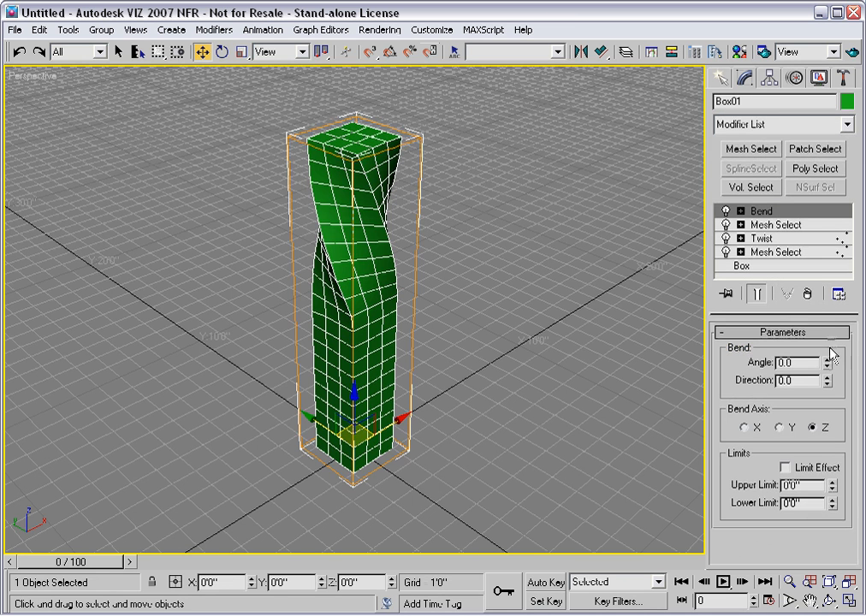
left_click_drag(829, 366, 831, 257)
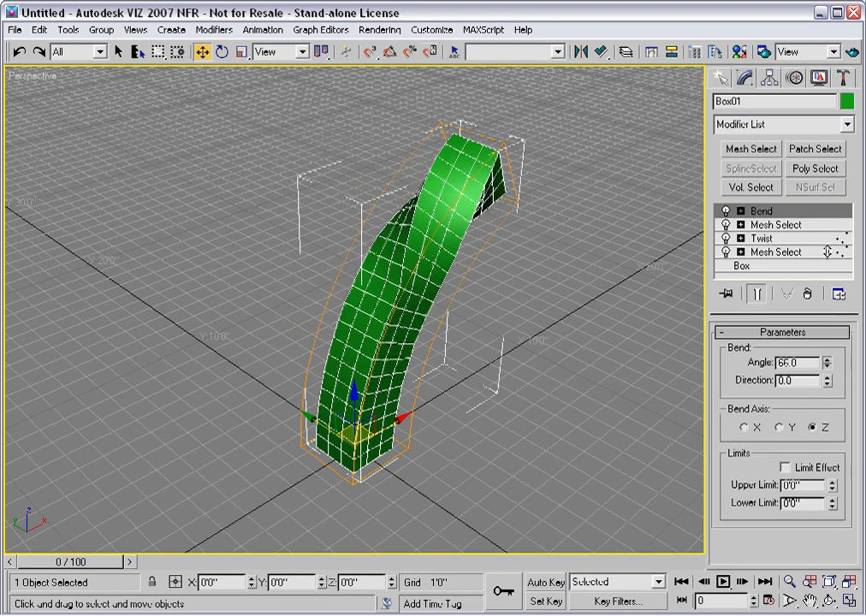